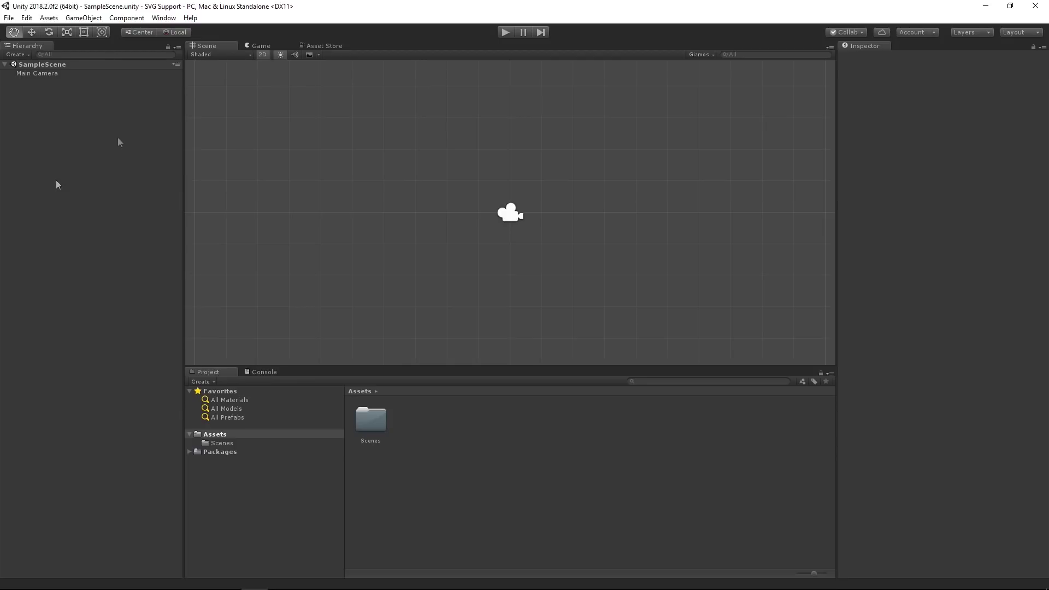
Open the Window menu in the SampleScene project.
click(178, 21)
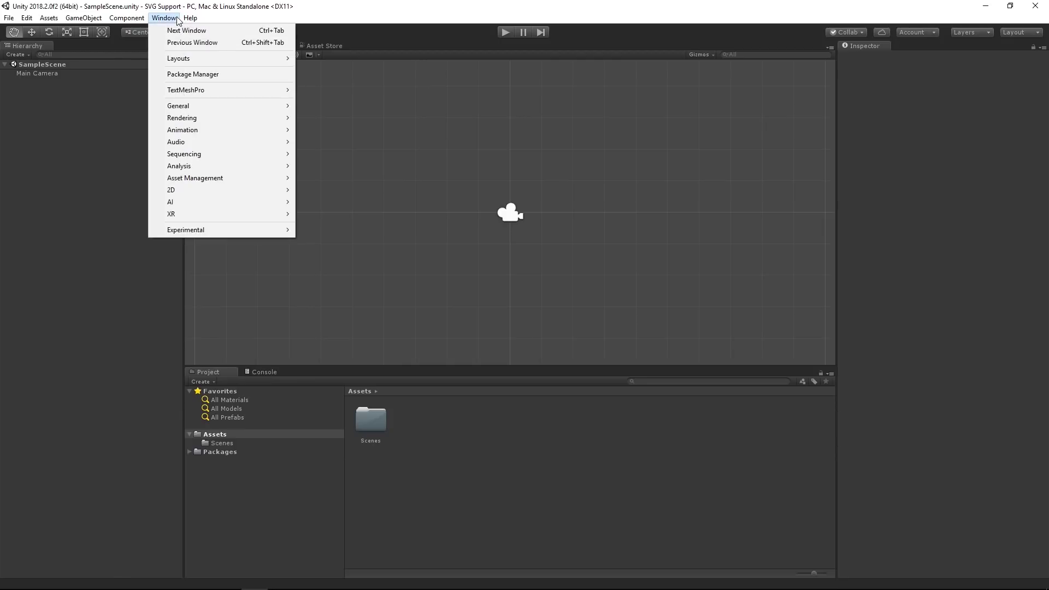
Install the Vector Graphics package from Package Manager and import Tiger SVG File.svg into Assets.
click(171, 74)
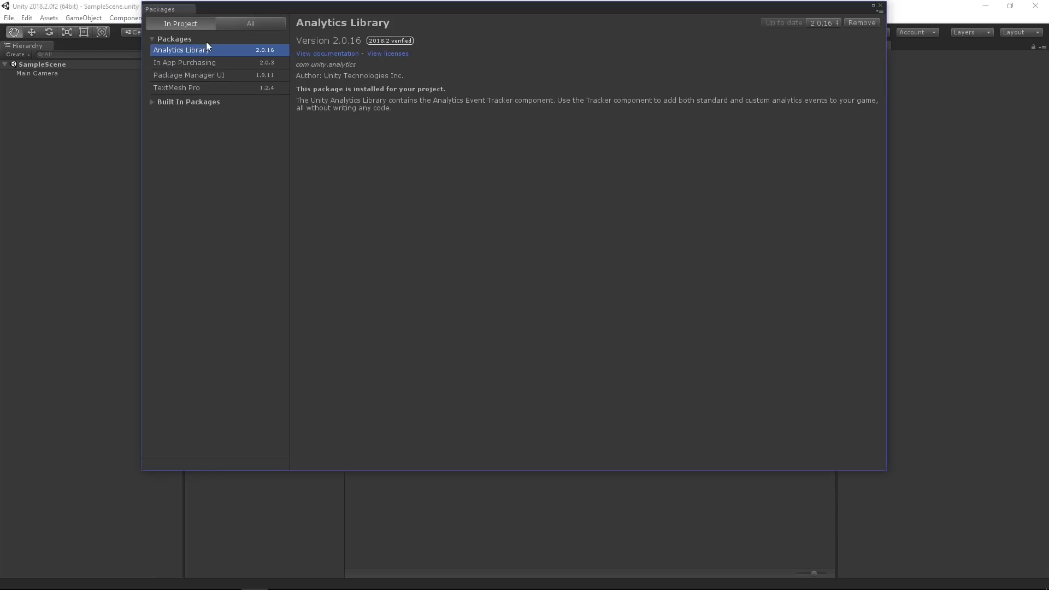
click(225, 25)
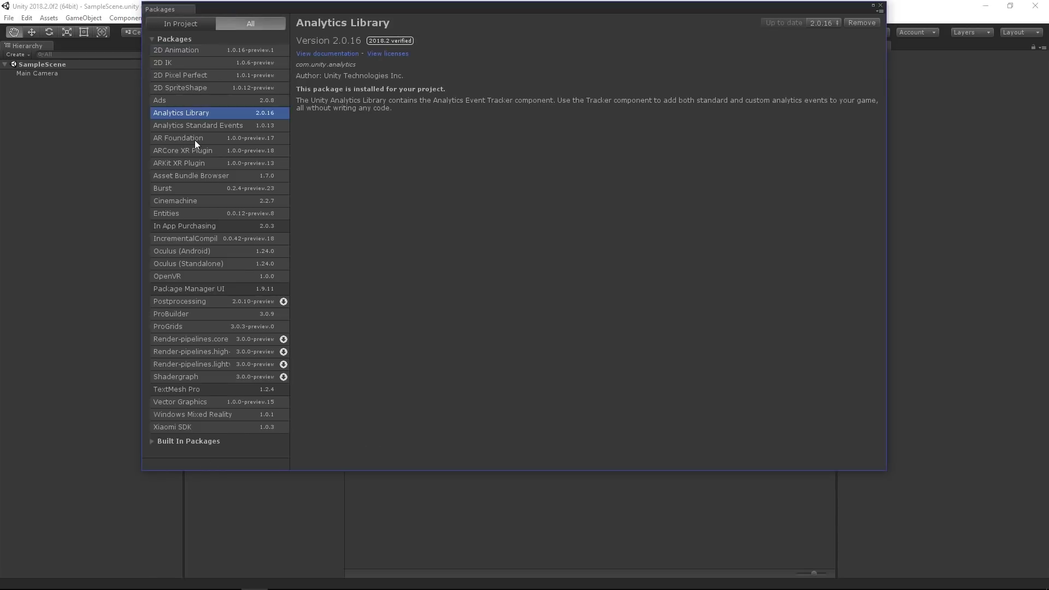
click(213, 407)
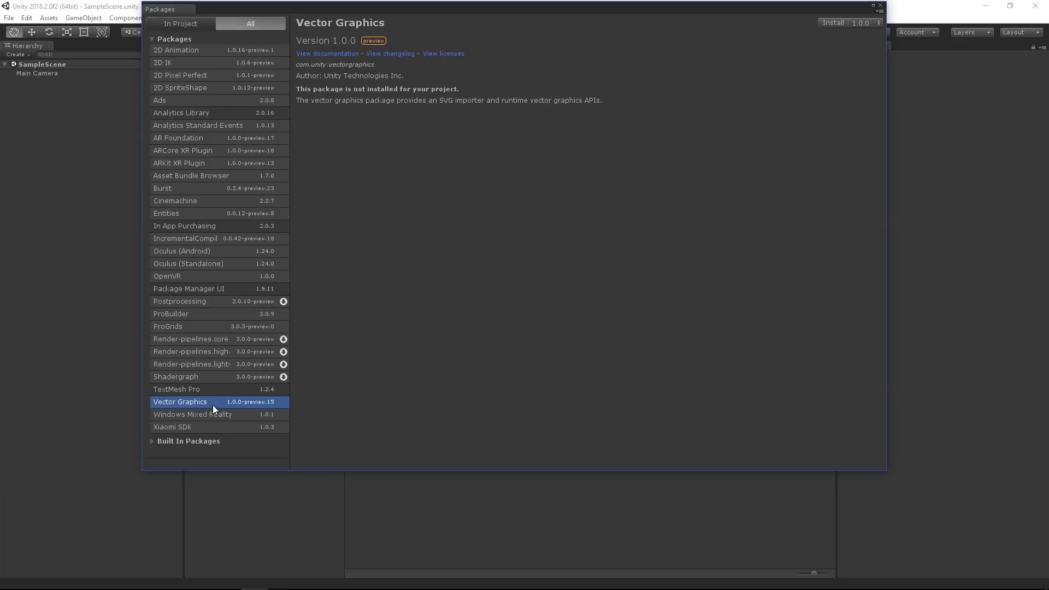
click(832, 23)
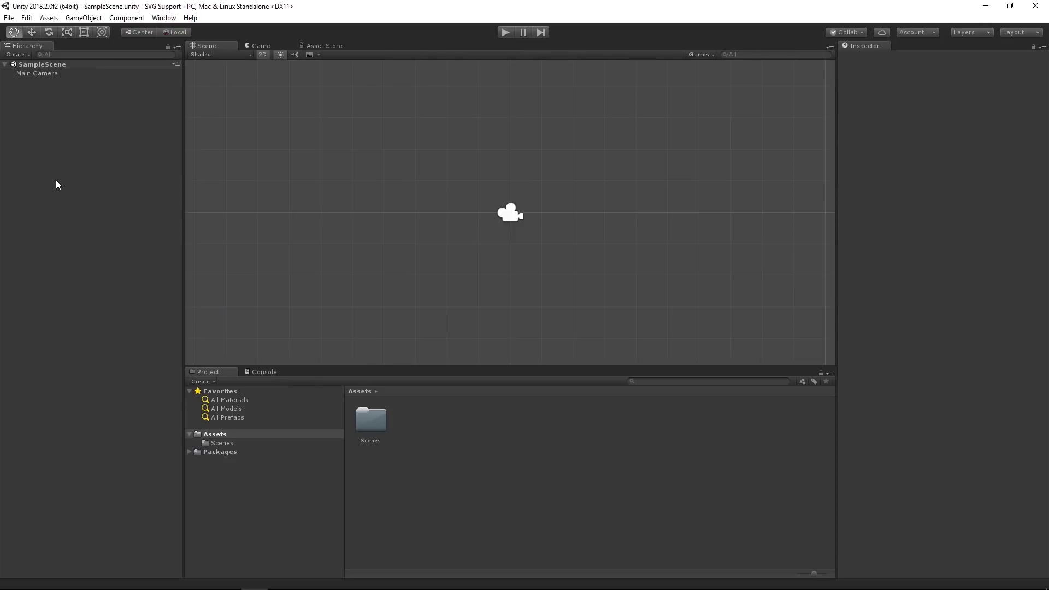
drag(546, 127, 405, 419)
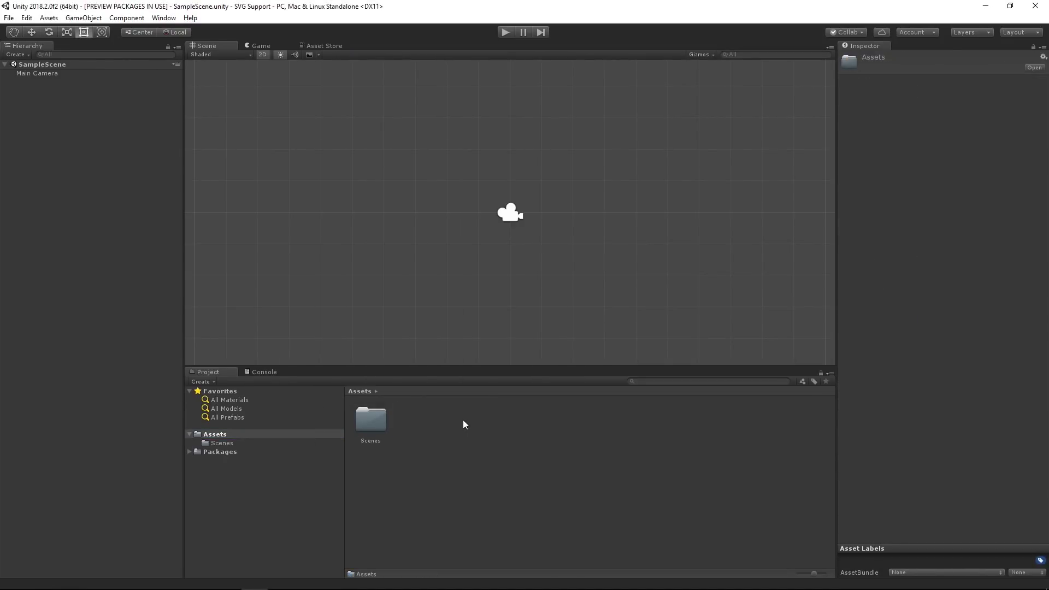
Place the tiger sprite in the scene, check it in Game view, then start scaling it up.
right_click(463, 419)
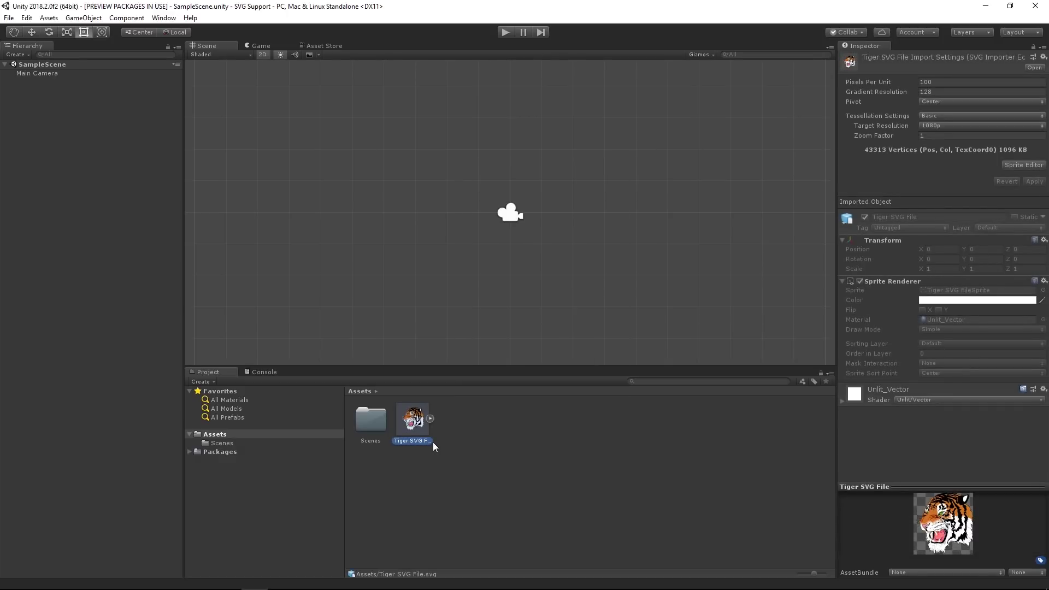
drag(417, 423, 503, 226)
click(256, 46)
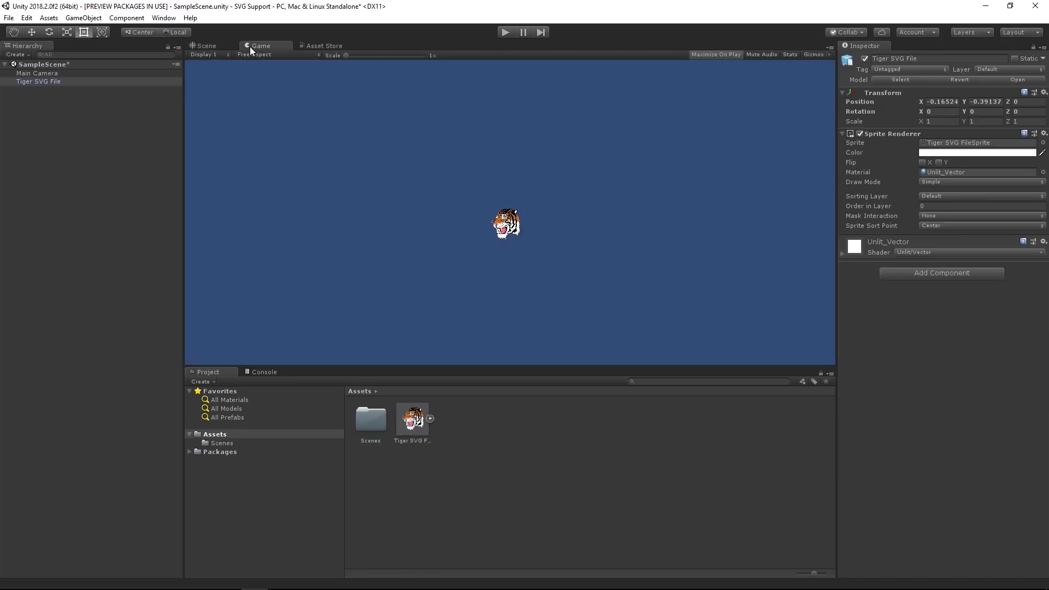
click(230, 45)
key(r)
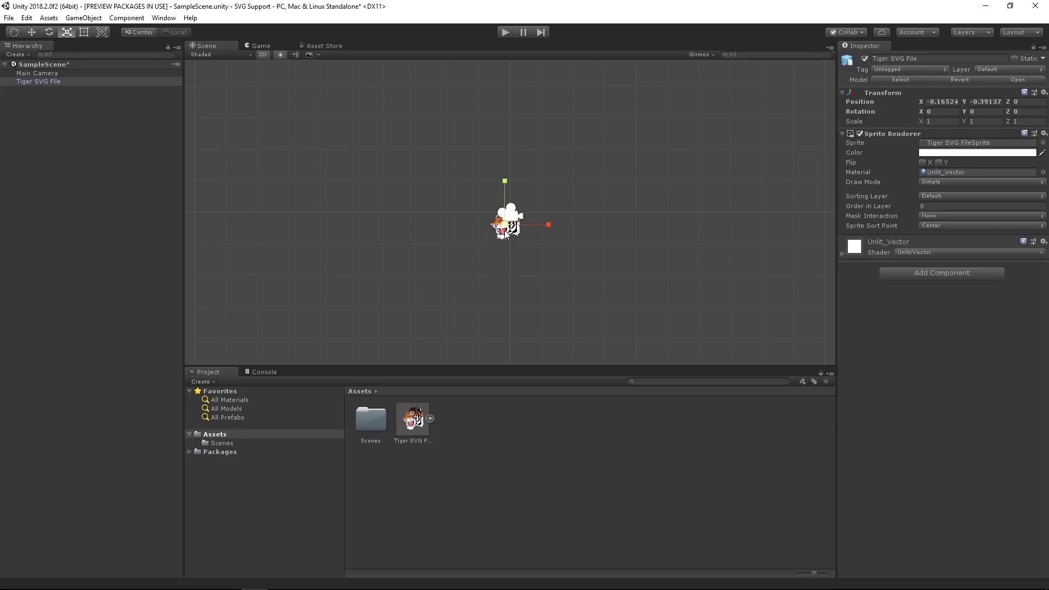
drag(505, 229, 629, 201)
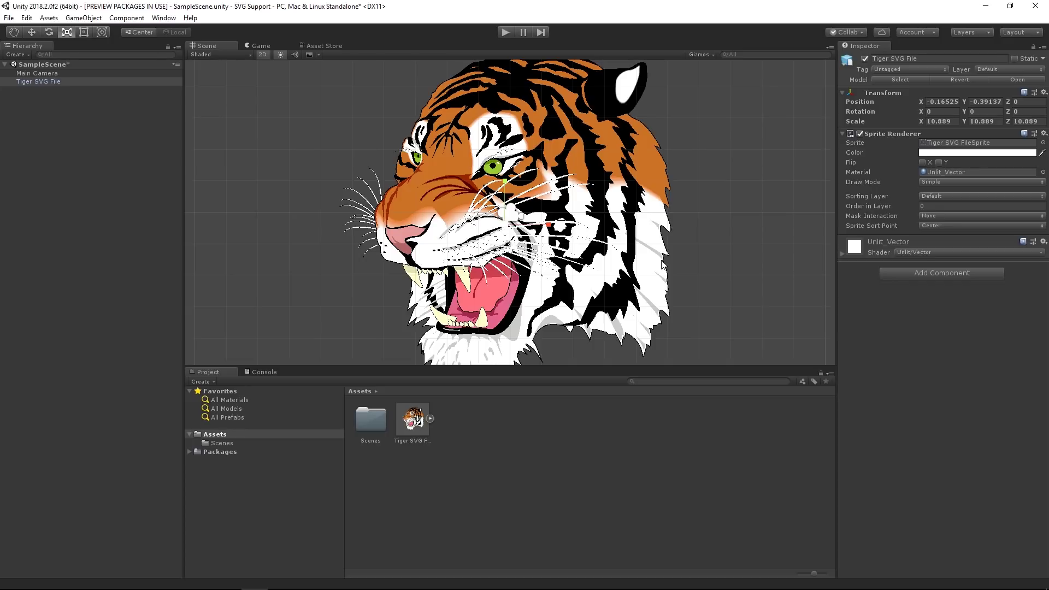
Select the tiger and zoom in on its eye to inspect the tessellated edges.
click(420, 428)
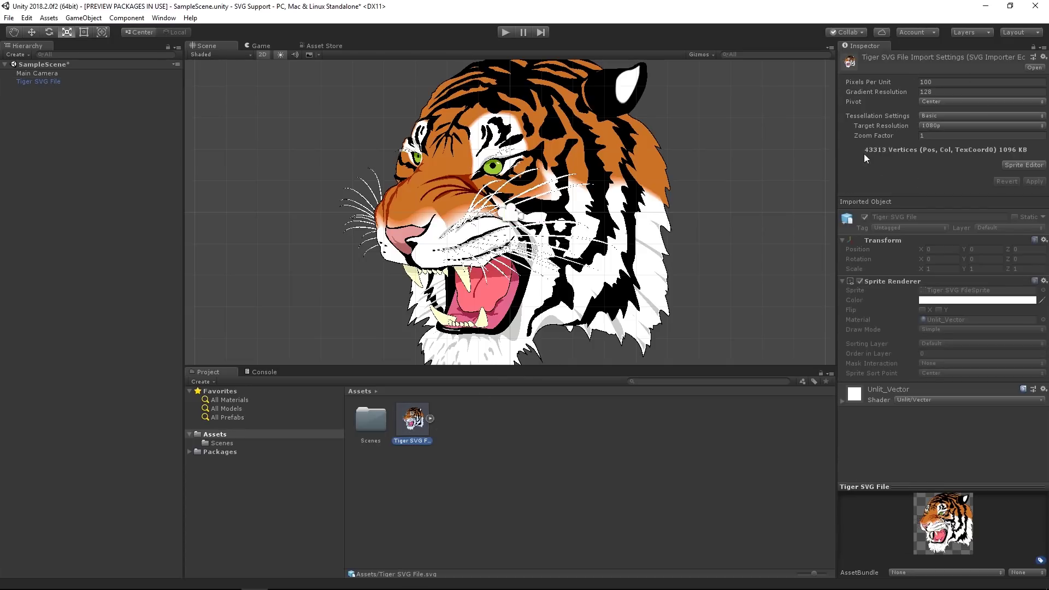
click(500, 216)
scroll(525, 184, up, 2)
scroll(537, 170, up, 5)
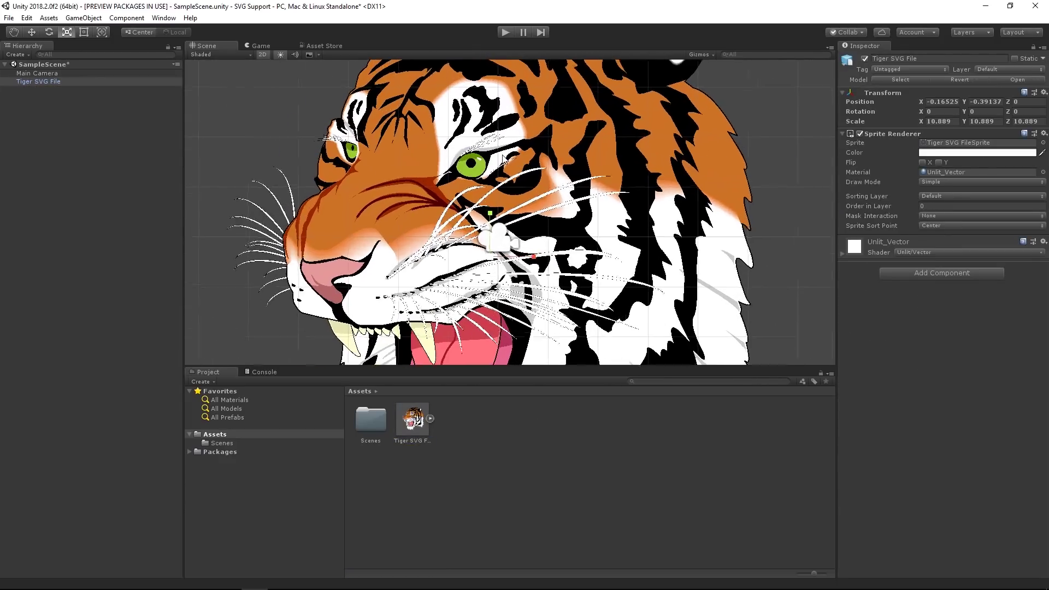
scroll(462, 153, up, 10)
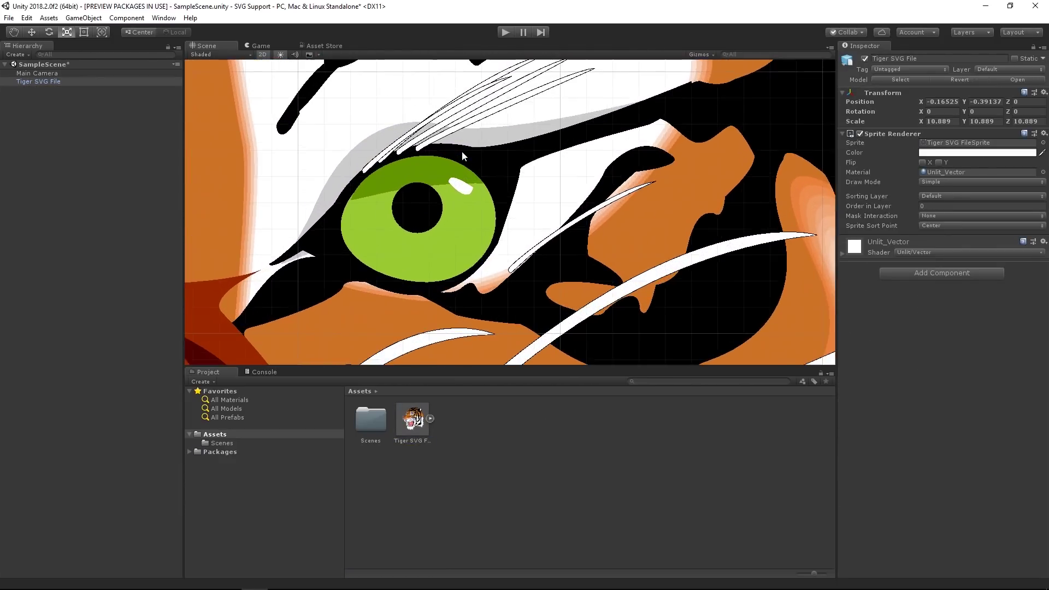
scroll(467, 161, up, 3)
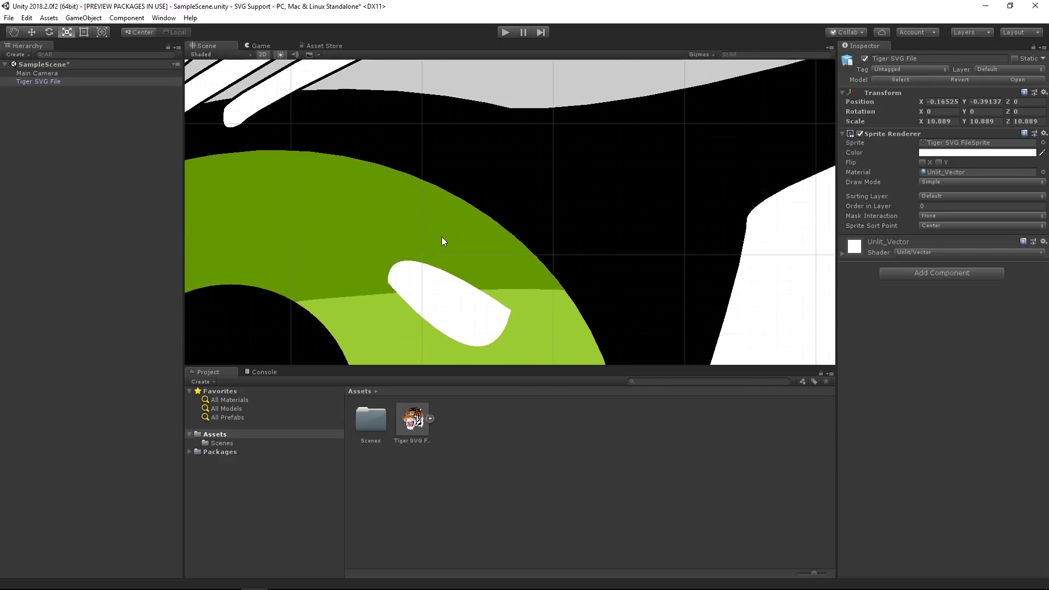
scroll(443, 241, down, 10)
scroll(446, 251, down, 8)
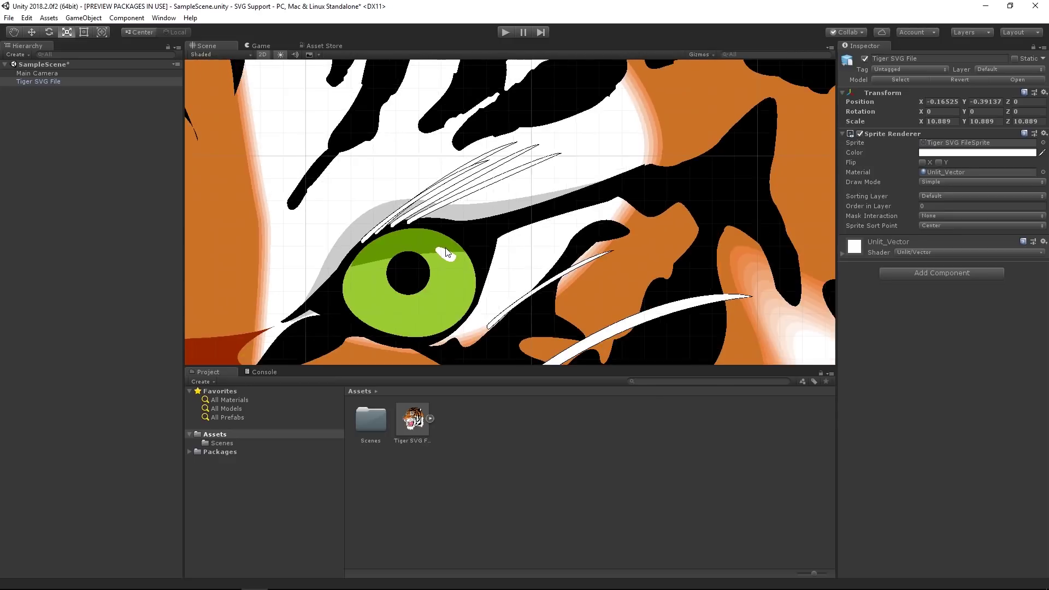
Reframe the tiger's head and review the SVG import's target resolution options.
click(416, 431)
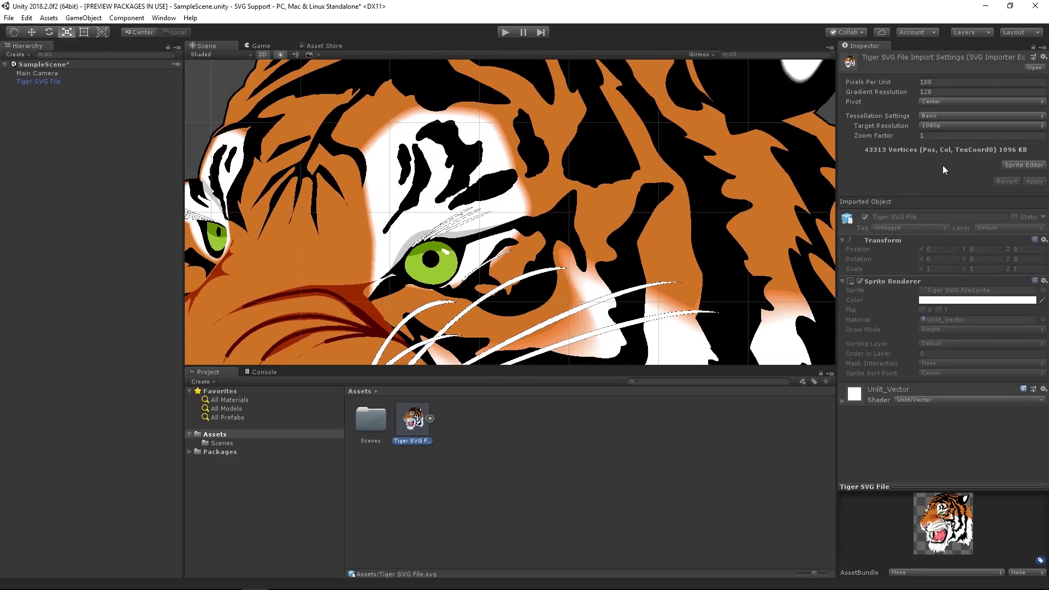
scroll(593, 258, down, 10)
middle_drag(626, 263, 587, 172)
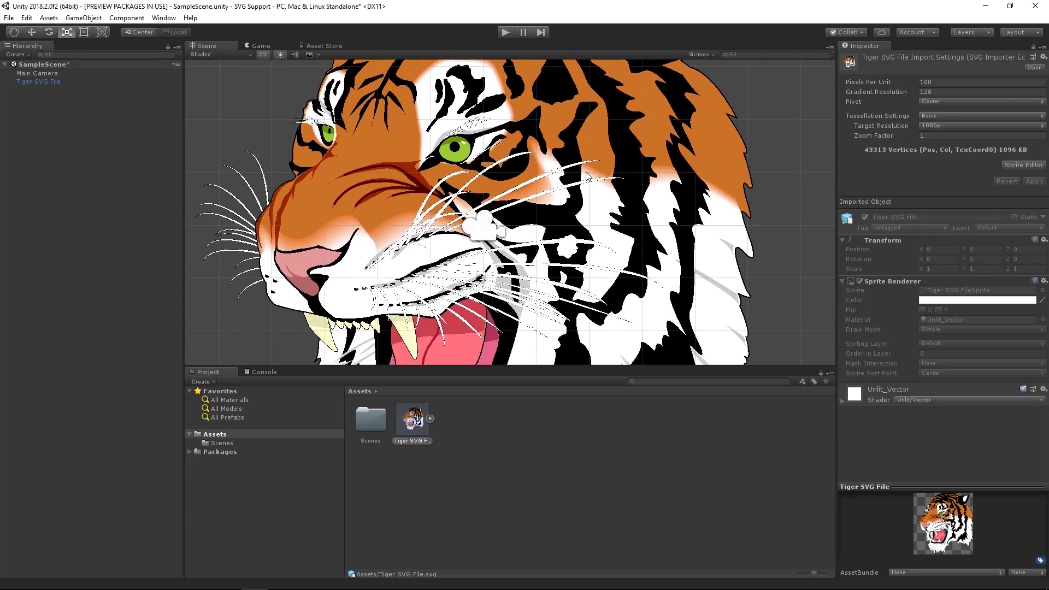
scroll(593, 186, down, 4)
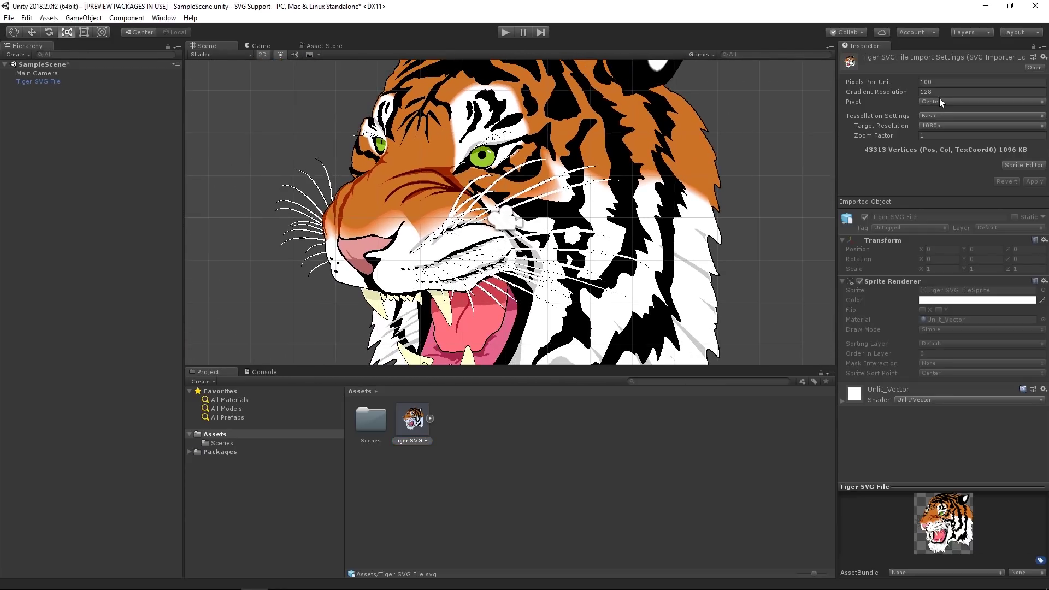
click(938, 126)
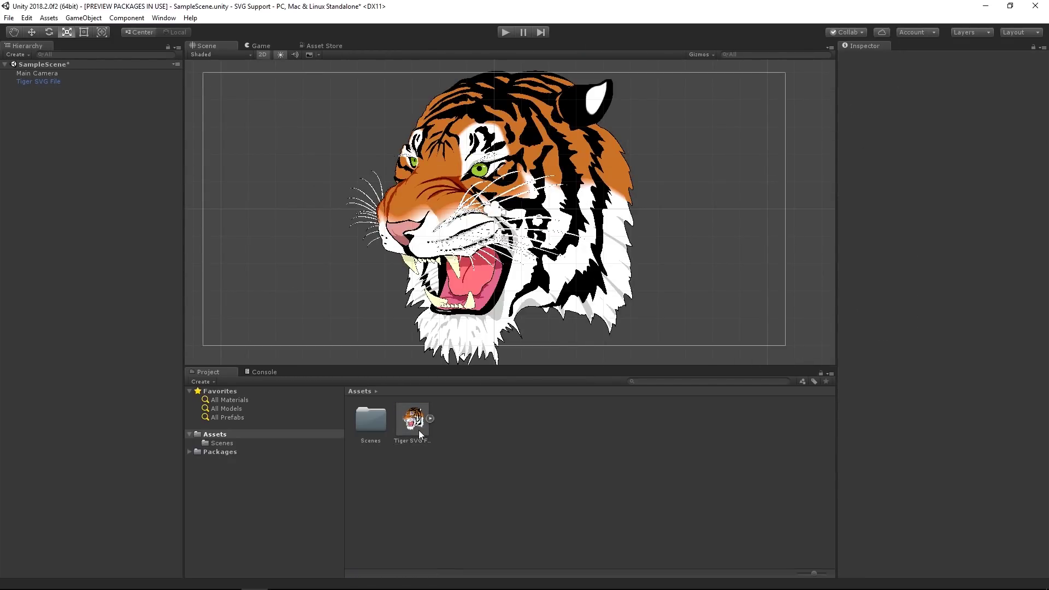
Switch the tiger SVG's tessellation settings from Basic to Advanced.
click(418, 430)
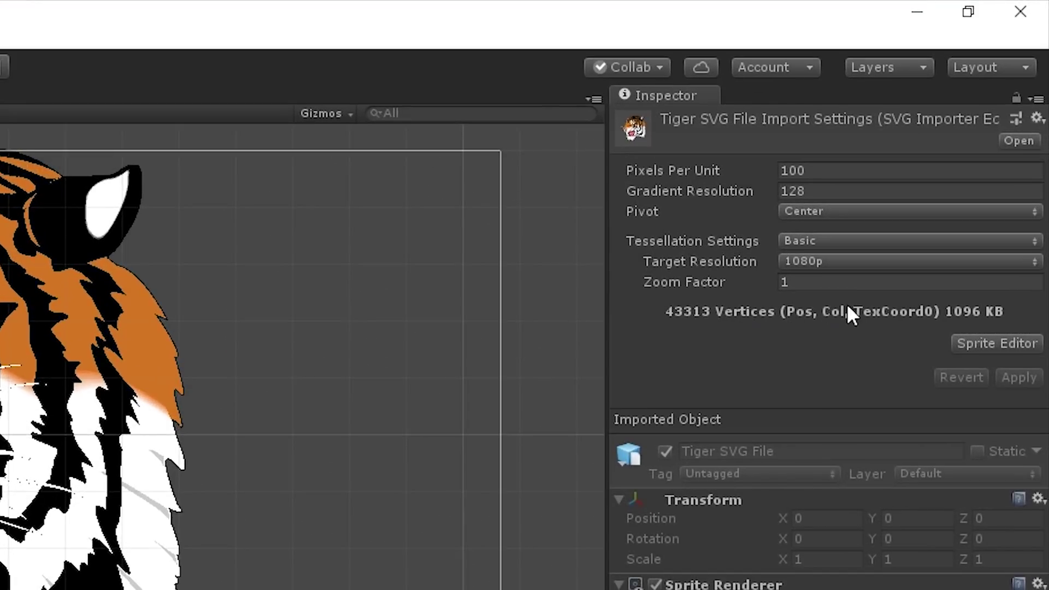
click(972, 115)
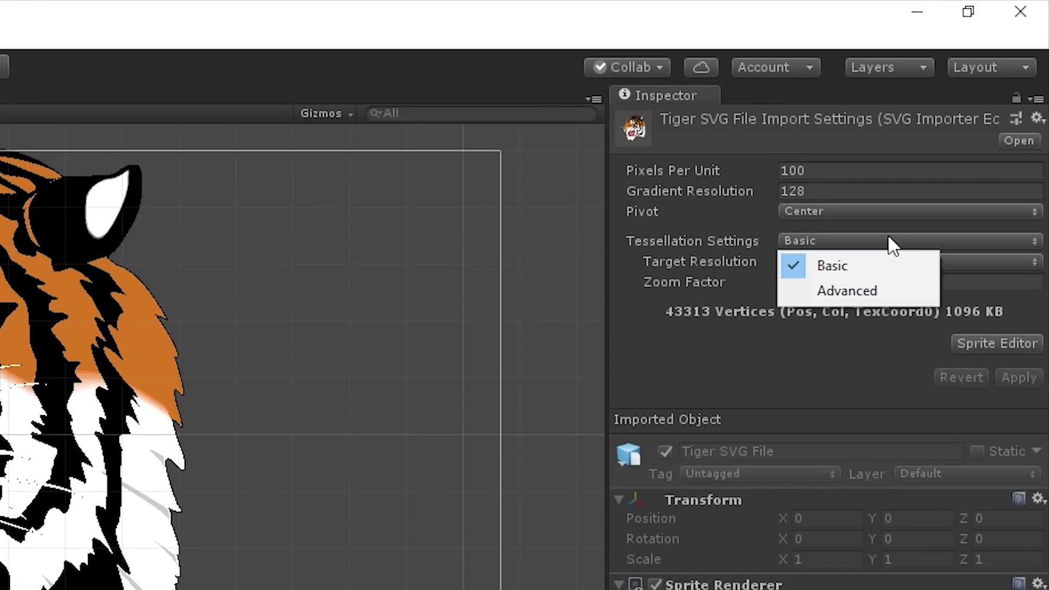
click(883, 267)
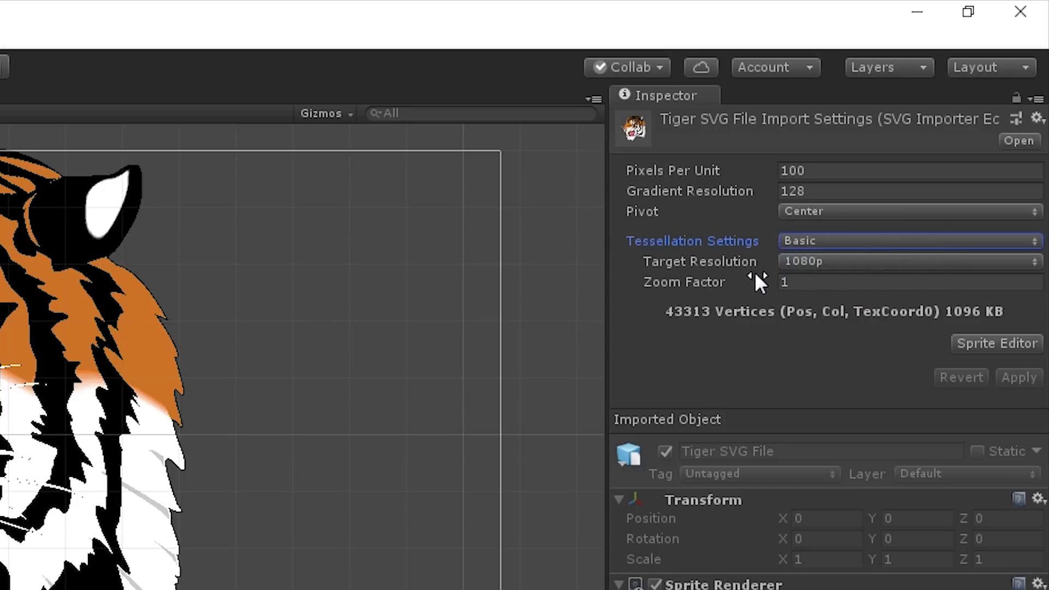
key(Tab)
key(Tab)
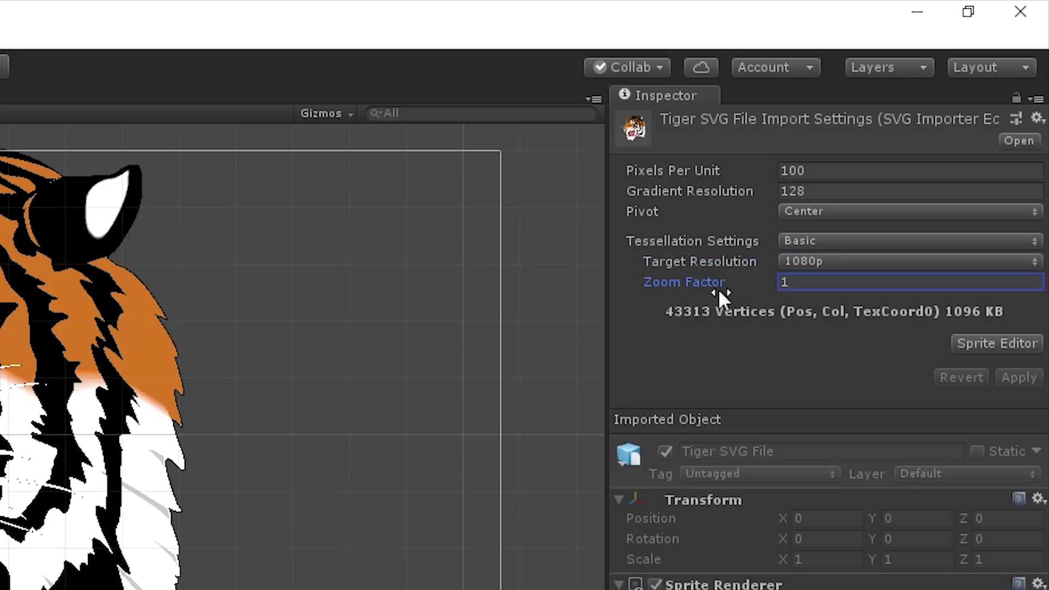
click(846, 241)
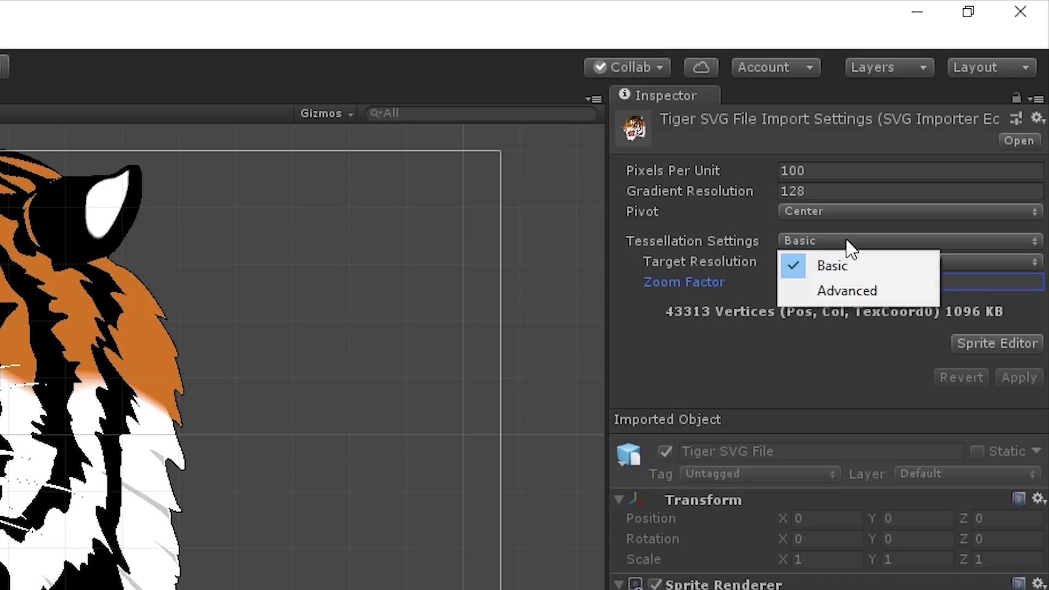
click(914, 297)
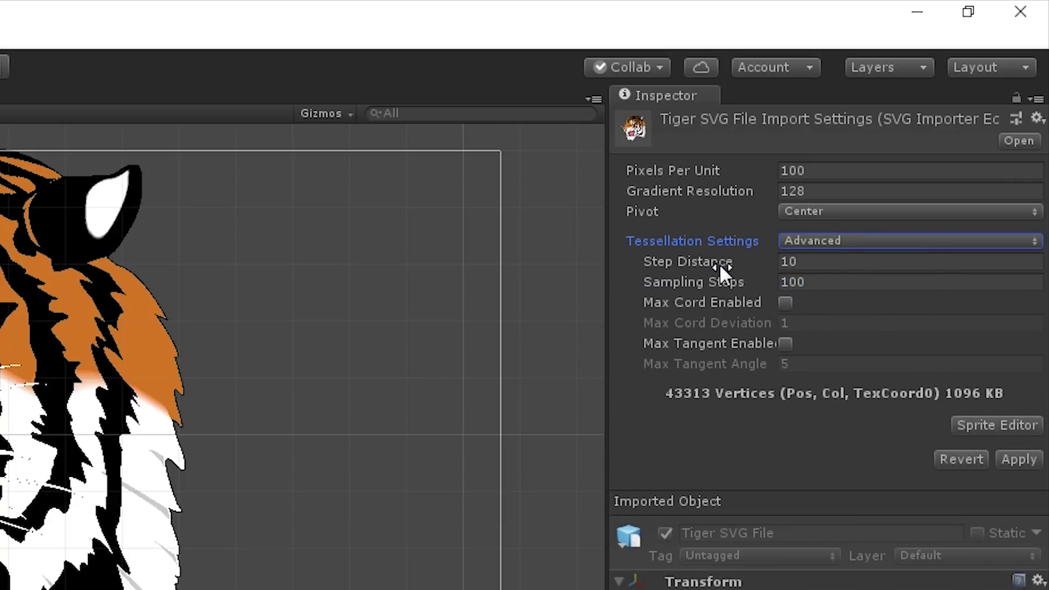
Set Step Distance to 20 and apply it.
mouse_move(719, 265)
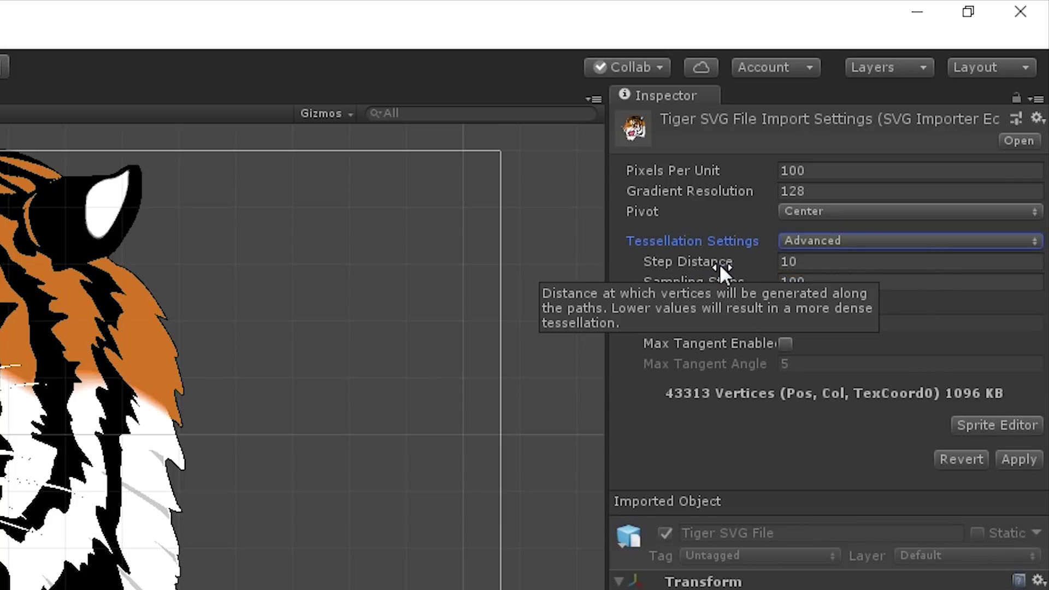
click(761, 265)
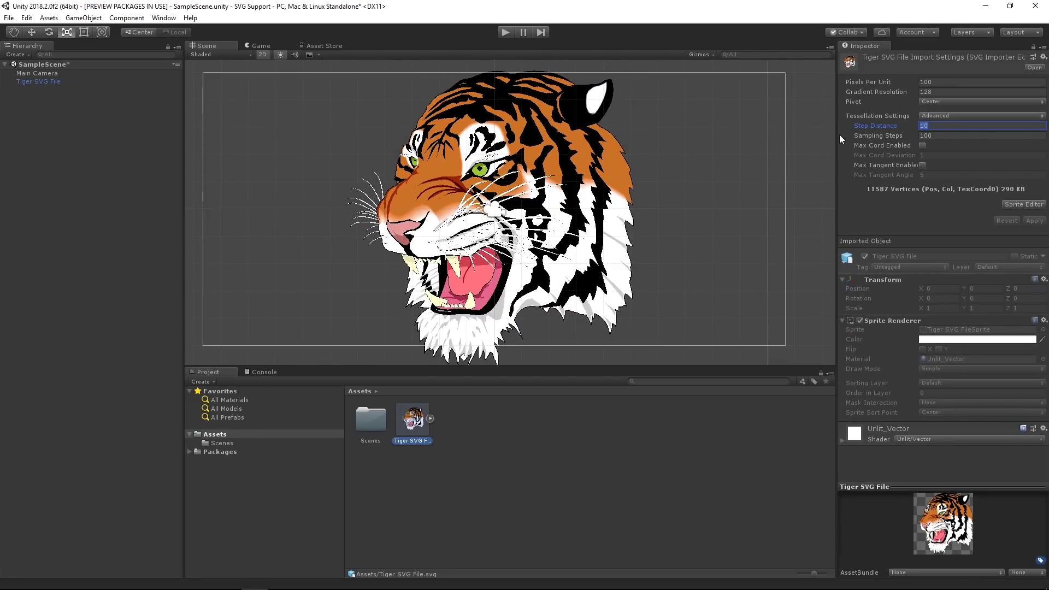
text(20)
click(1026, 219)
Zoom in on the tiger's eye, then set Step Distance back to 10 and apply.
scroll(487, 166, up, 5)
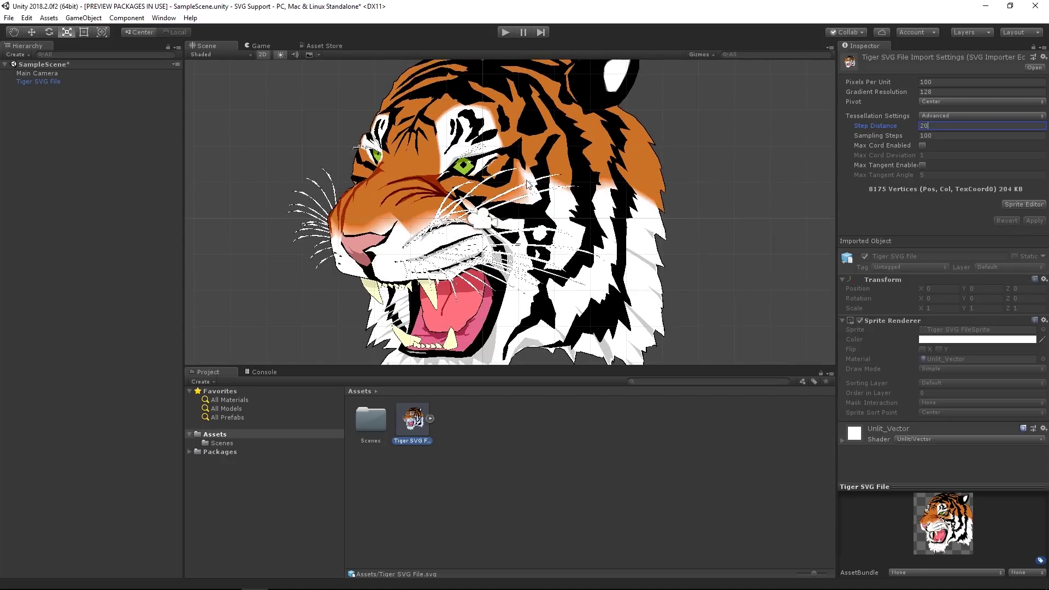
middle_drag(487, 166, 581, 175)
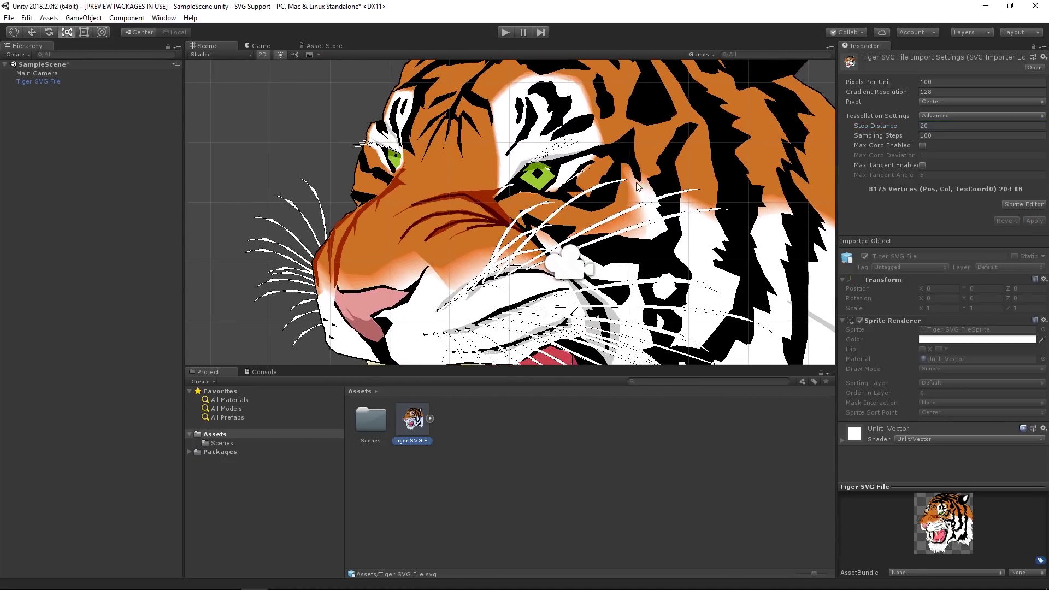
scroll(590, 176, up, 5)
click(964, 125)
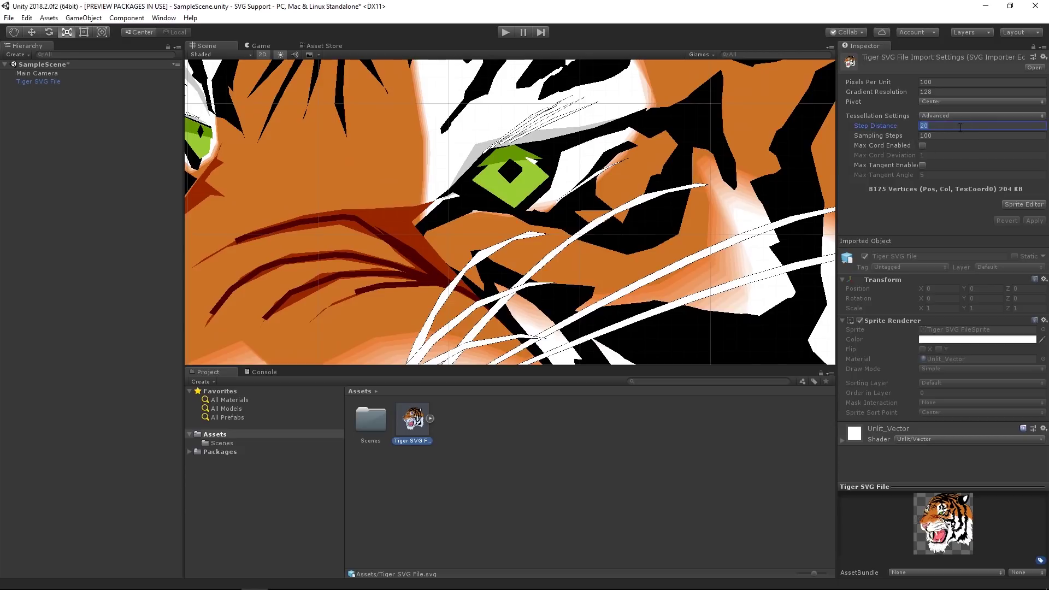
text(10)
click(1034, 221)
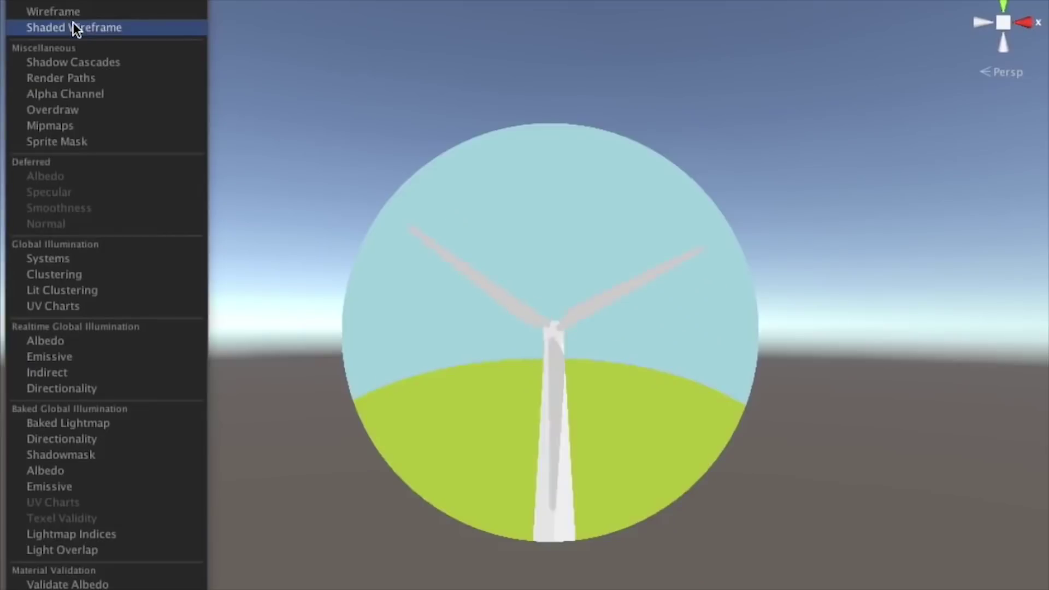
Switch the draw mode to Shaded Wireframe.
click(72, 26)
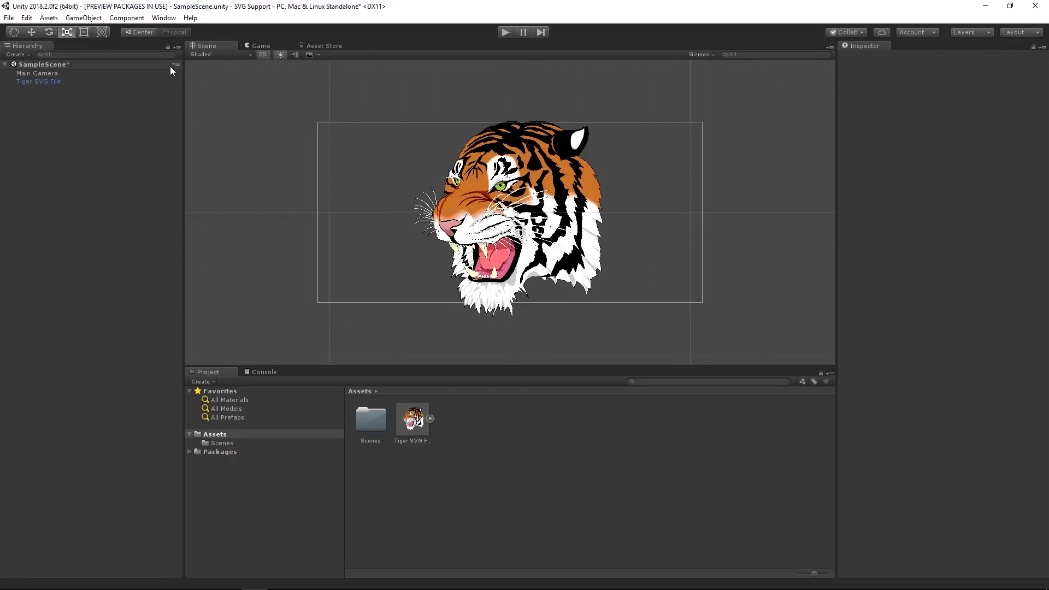
Enable Allow MSAA on the Main Camera and set Quality anti-aliasing to 8x Multi Sampling.
click(150, 72)
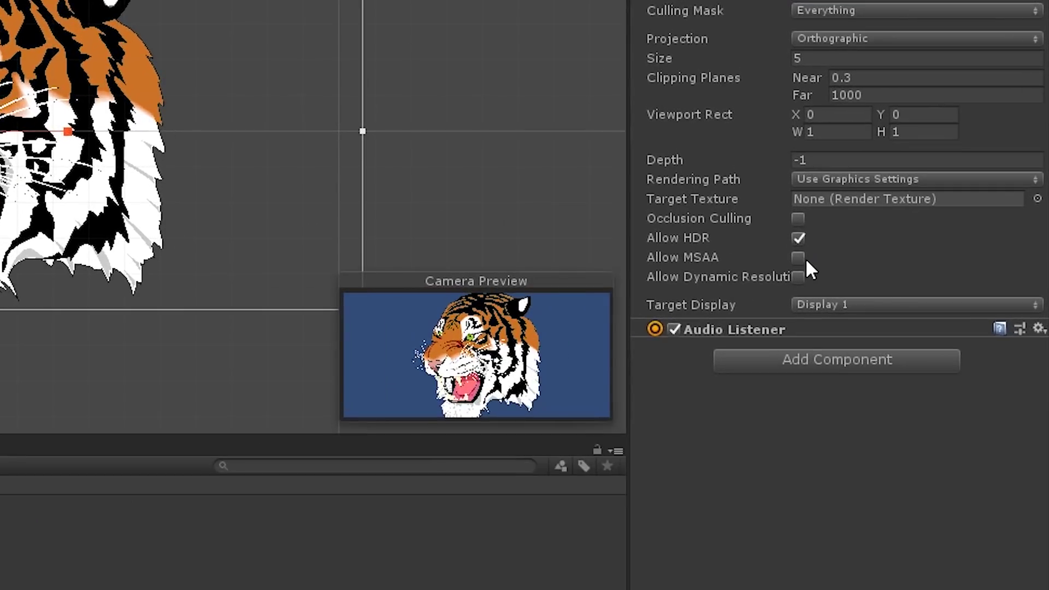
click(798, 258)
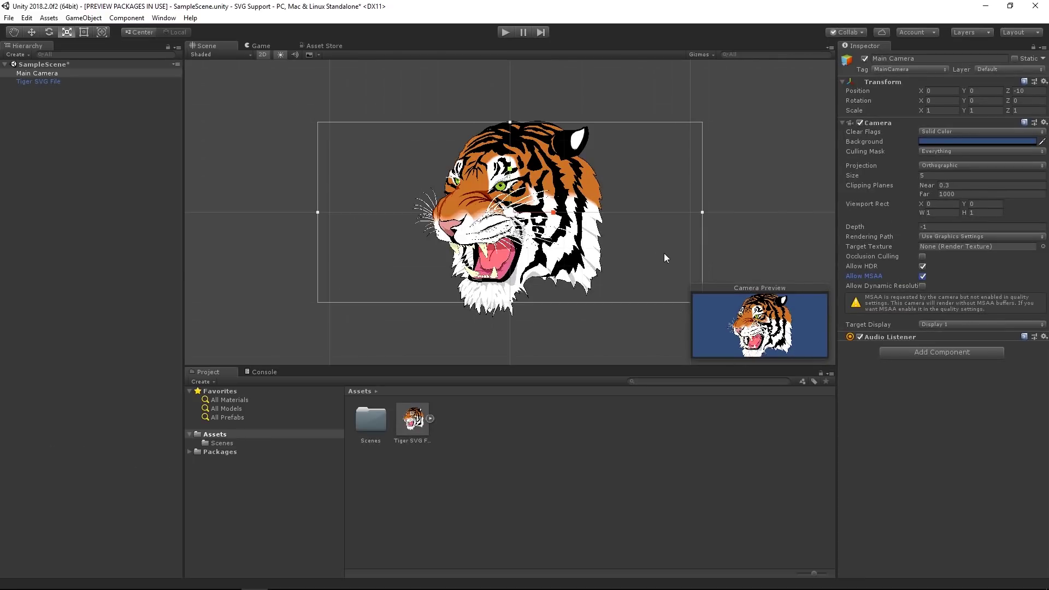
click(30, 19)
mouse_move(62, 286)
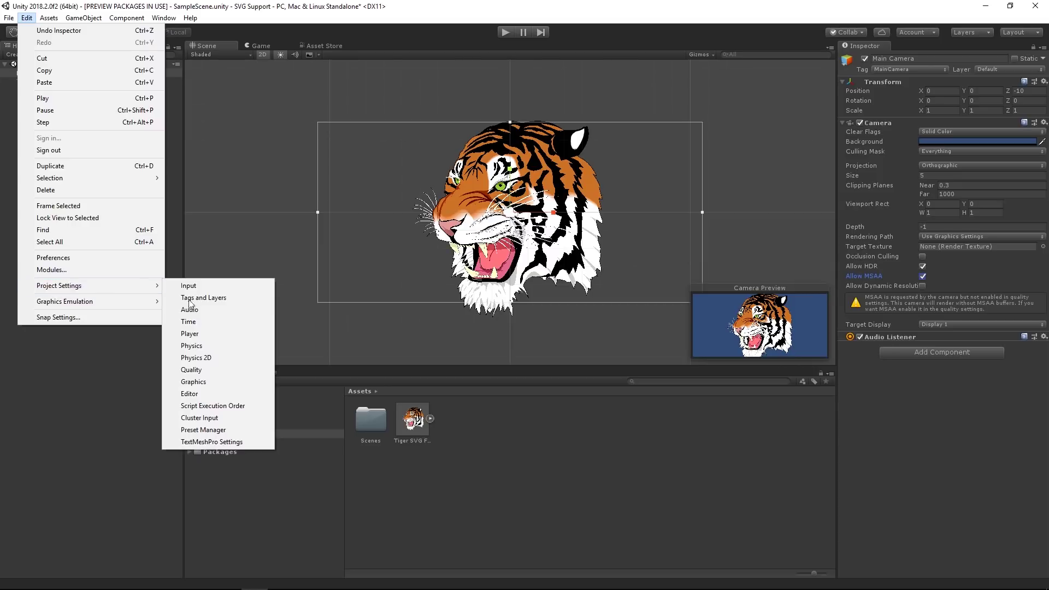
click(224, 369)
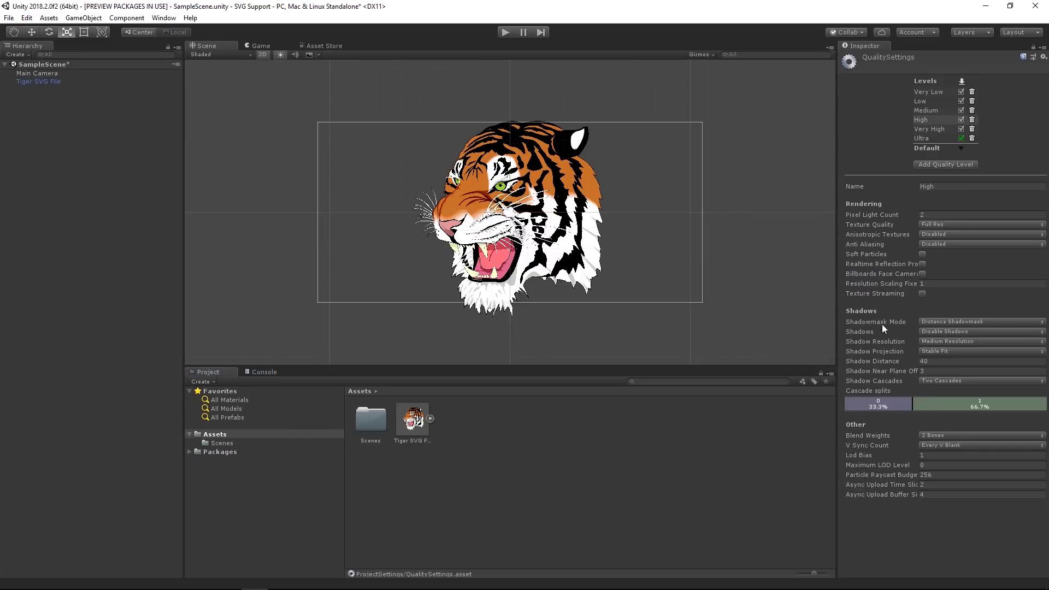
click(968, 245)
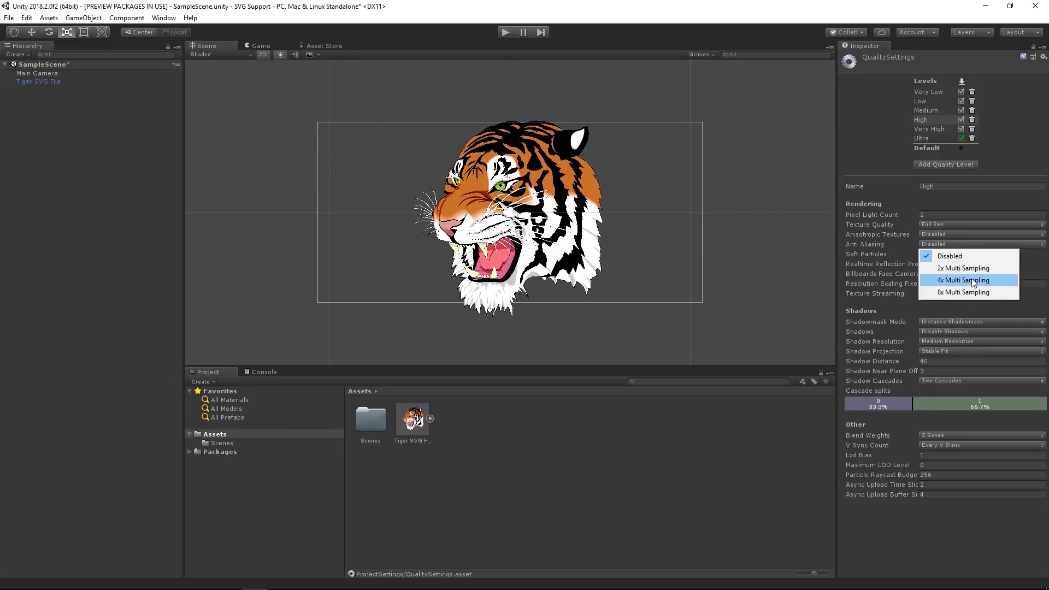
click(991, 295)
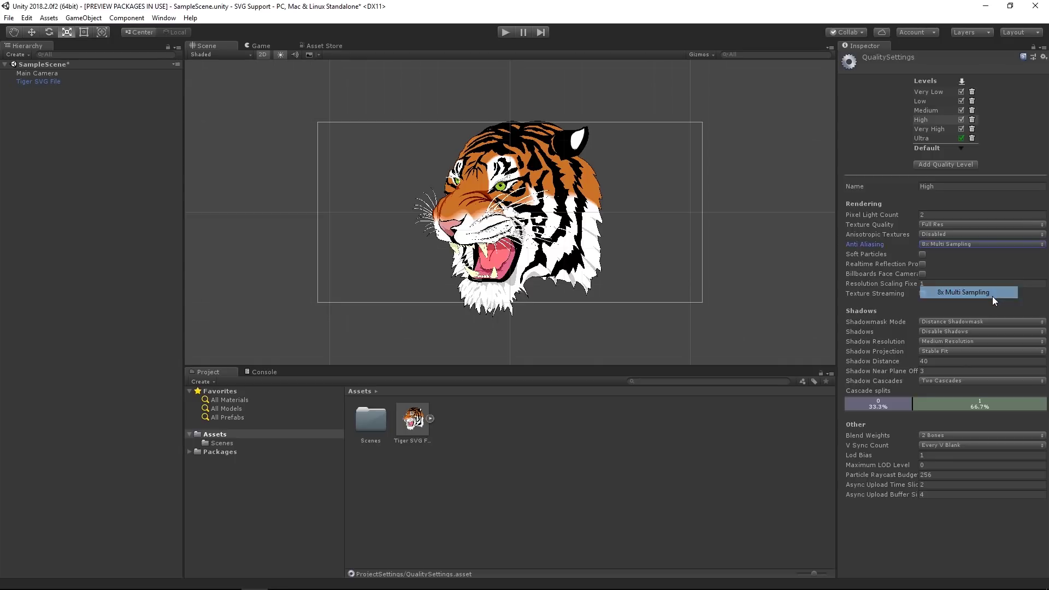
click(634, 422)
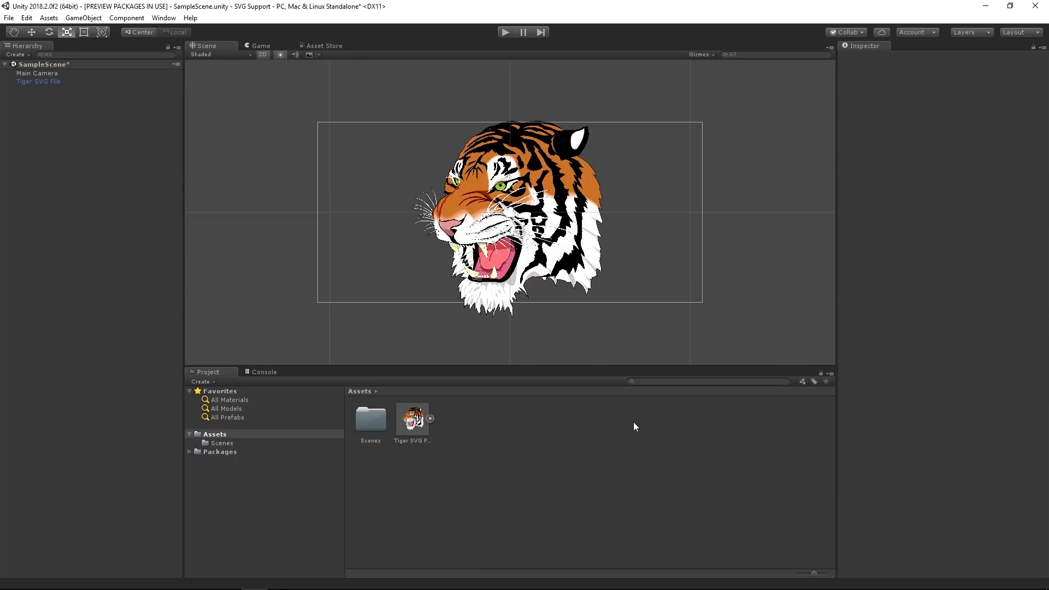
Select the Main Camera, frame it in the Scene view, and zoom in.
click(537, 270)
click(37, 72)
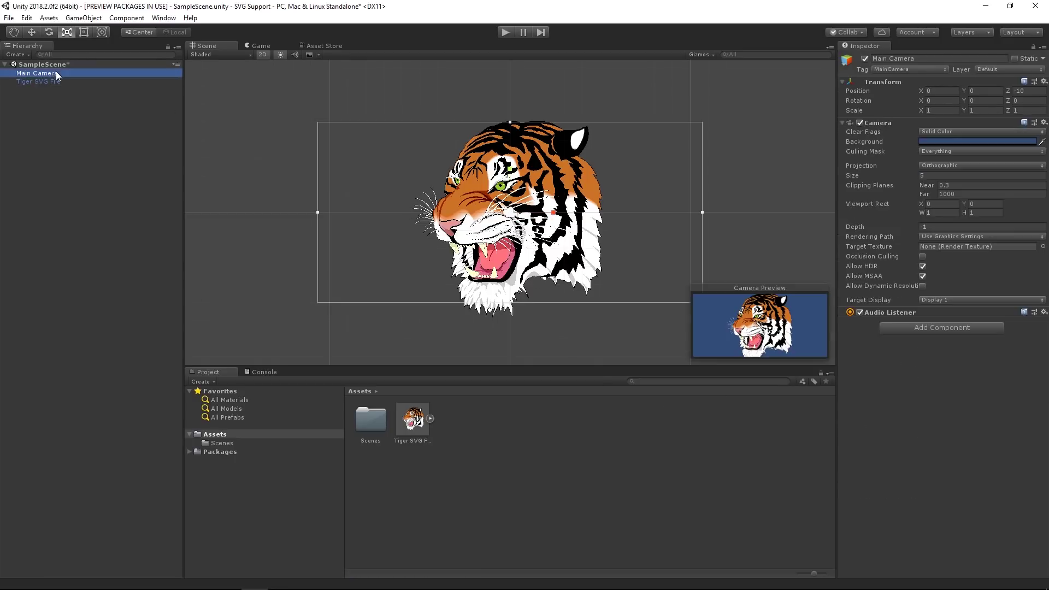
key(f)
scroll(470, 126, up, 3)
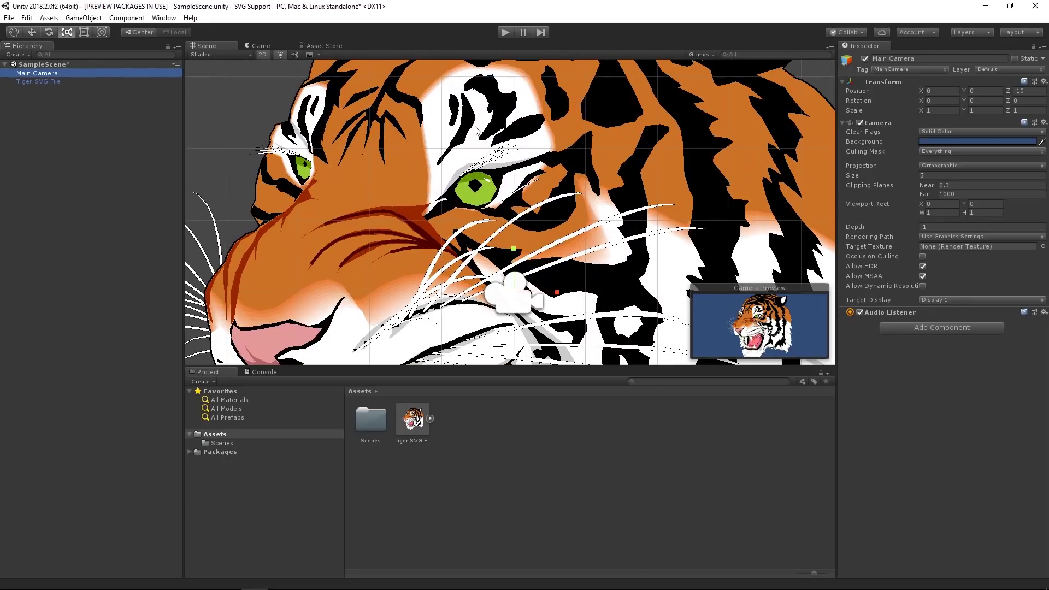
scroll(274, 322, up, 5)
scroll(274, 319, up, 8)
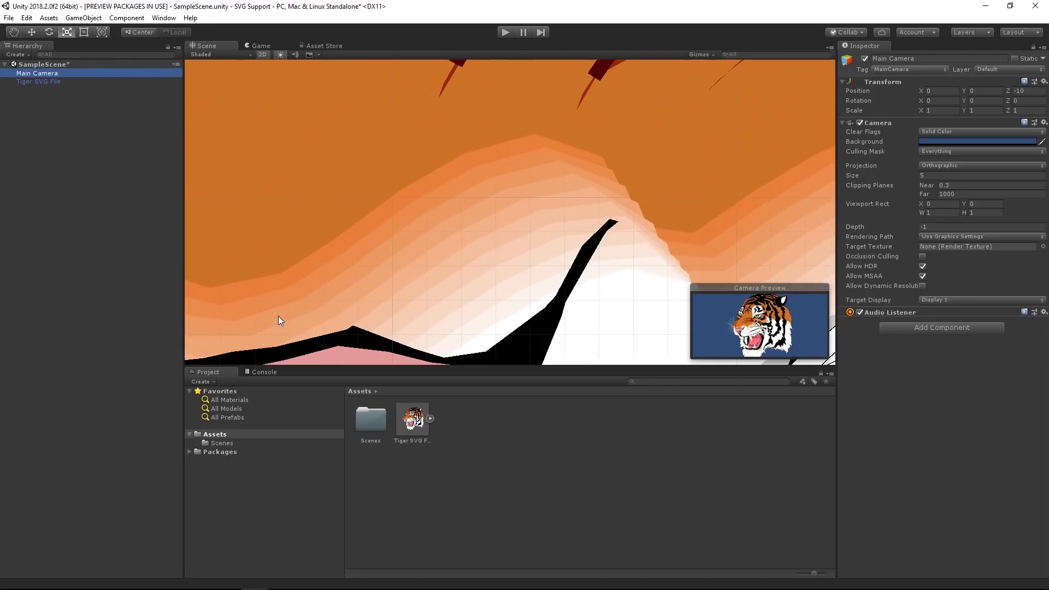
Set the tiger SVG's Step Distance to 20 and apply it.
click(414, 421)
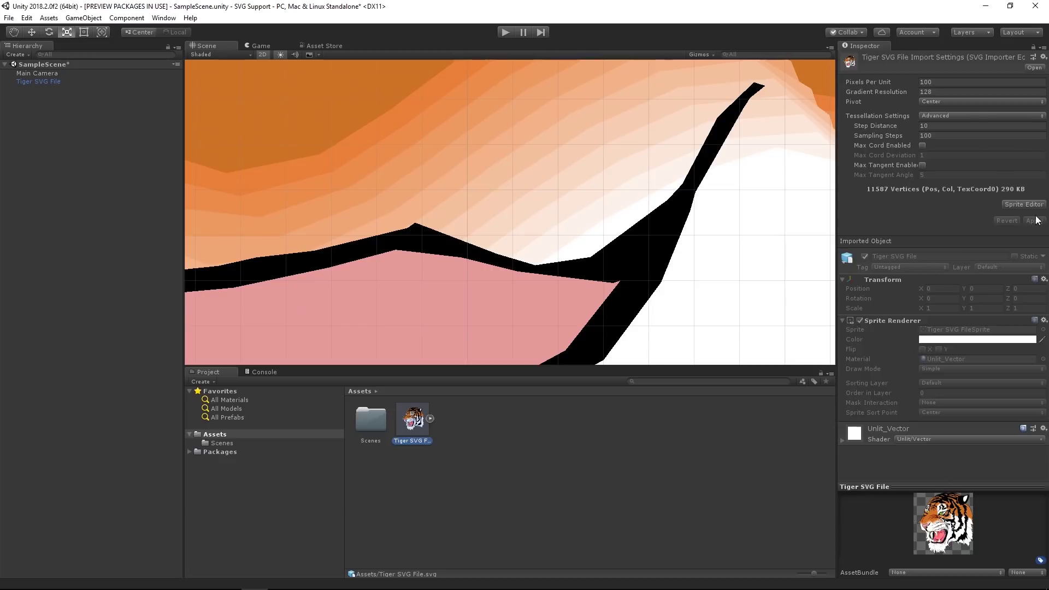
click(953, 129)
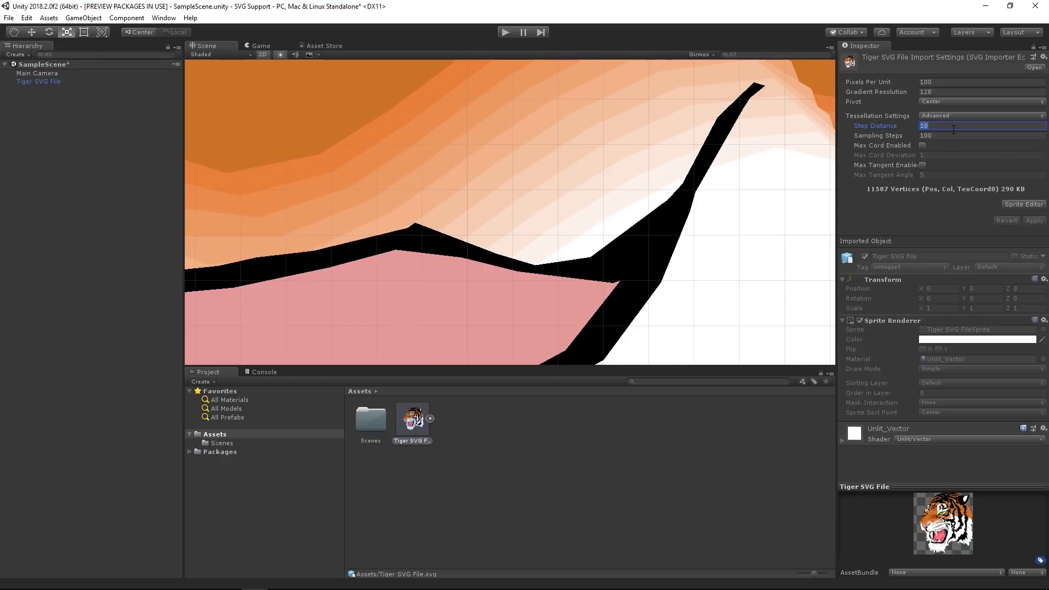
text(20)
click(1034, 222)
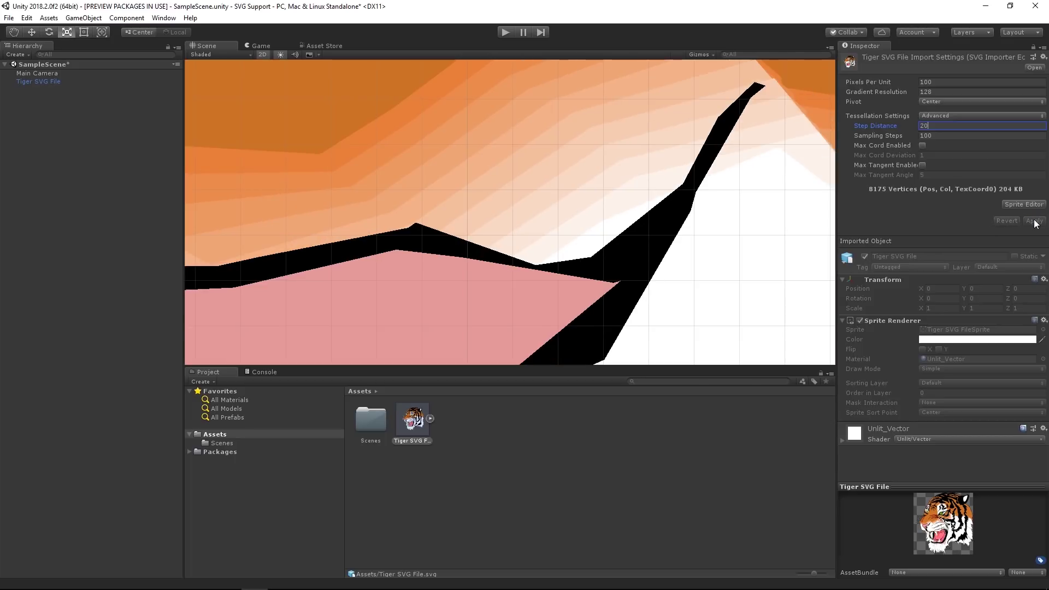
Switch tessellation to Basic, apply it, and zoom in on the tiger's eye.
scroll(510, 212, down, 5)
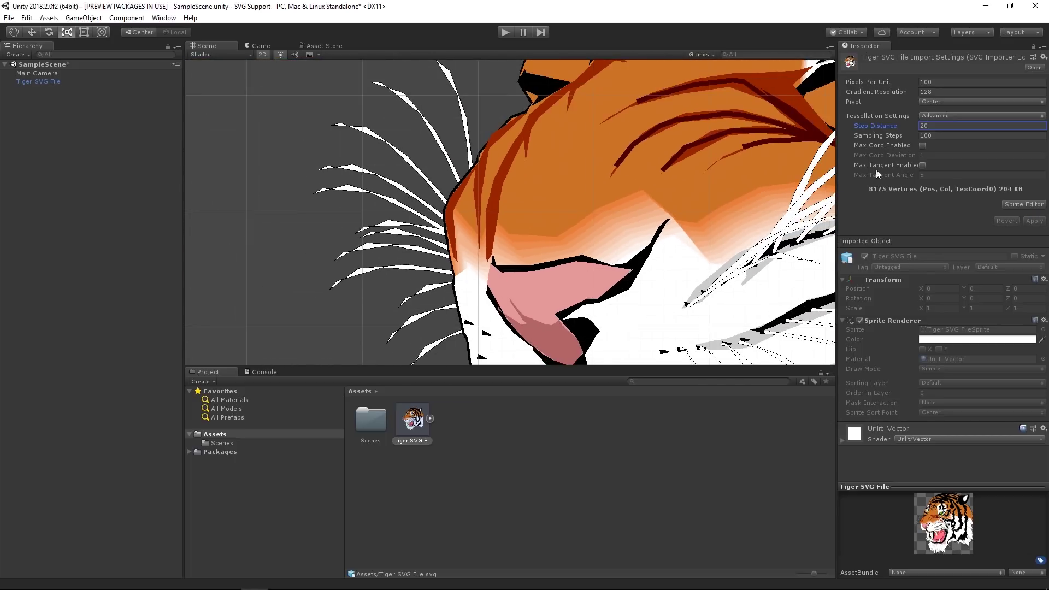
click(938, 116)
click(942, 128)
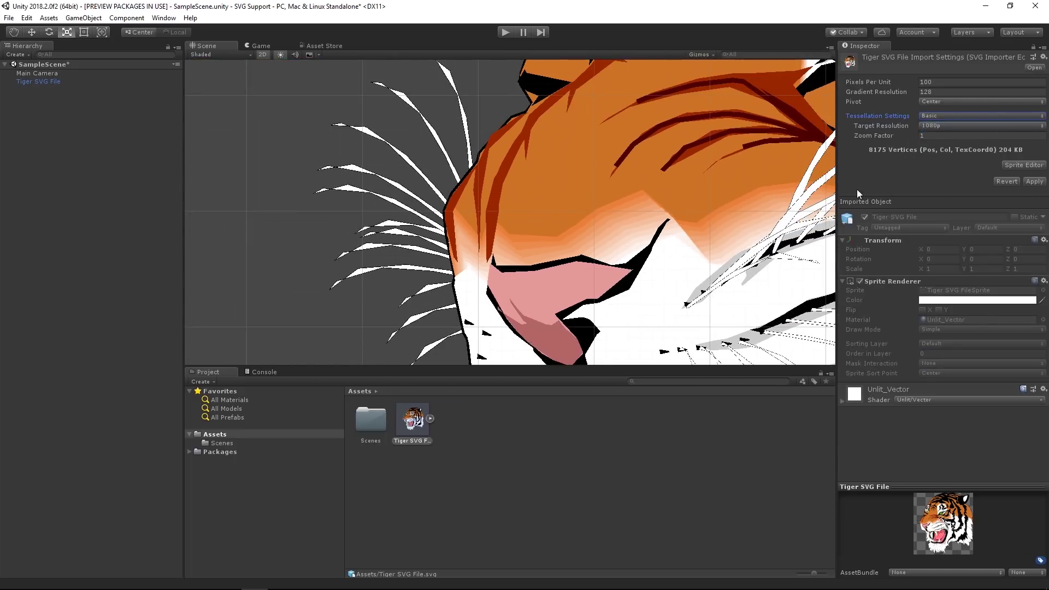
click(1032, 179)
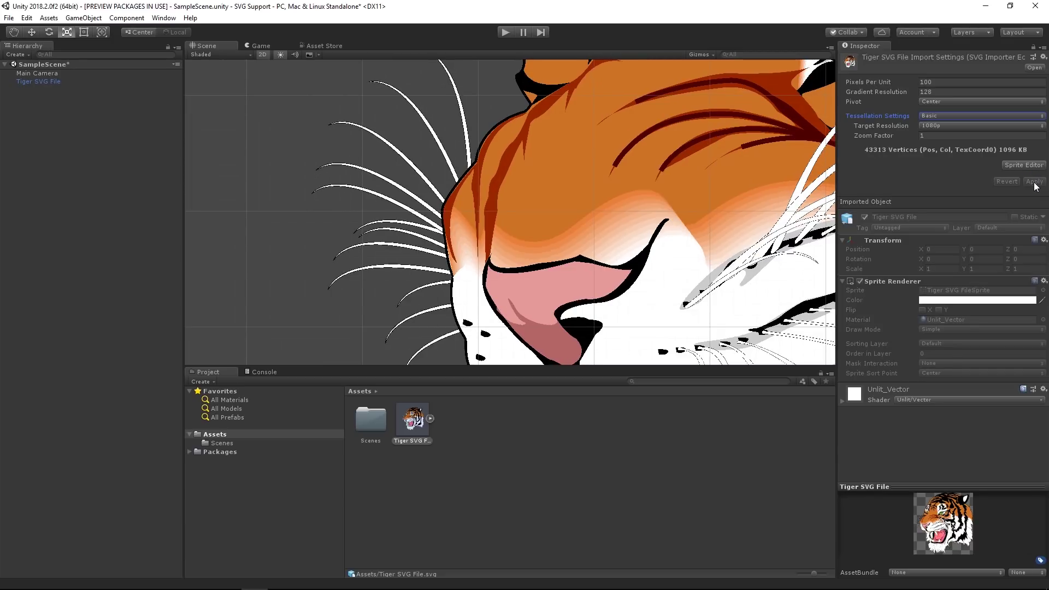
middle_drag(546, 208, 477, 295)
scroll(476, 296, down, 2)
middle_drag(590, 171, 528, 303)
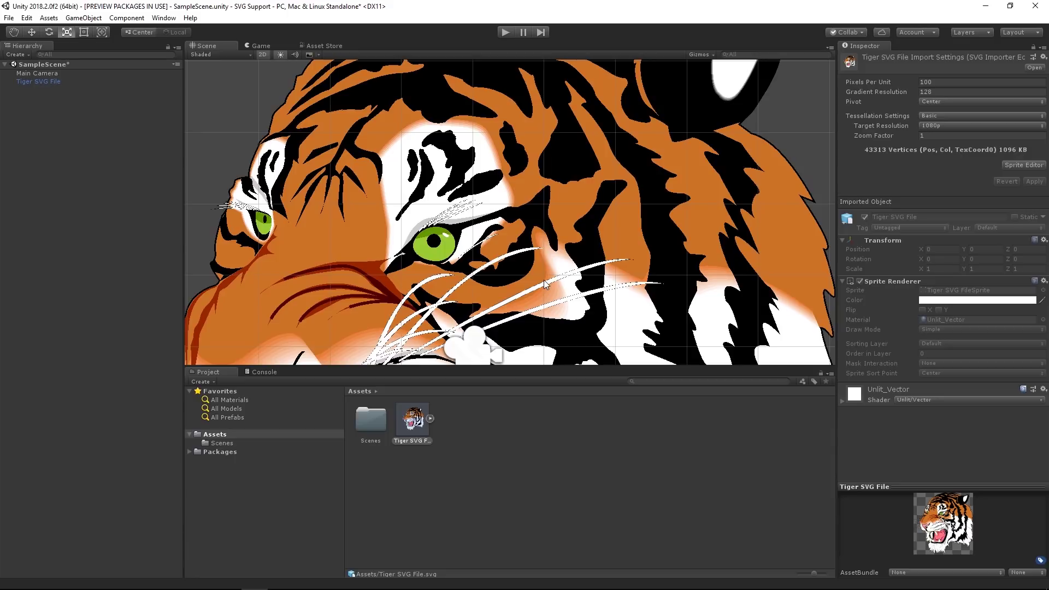
scroll(431, 249, up, 3)
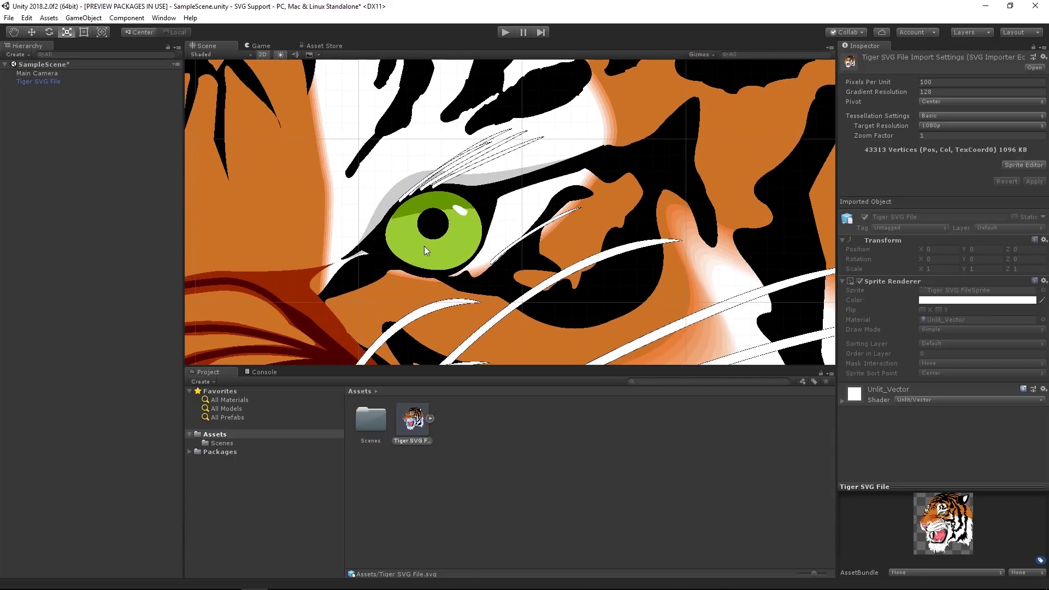